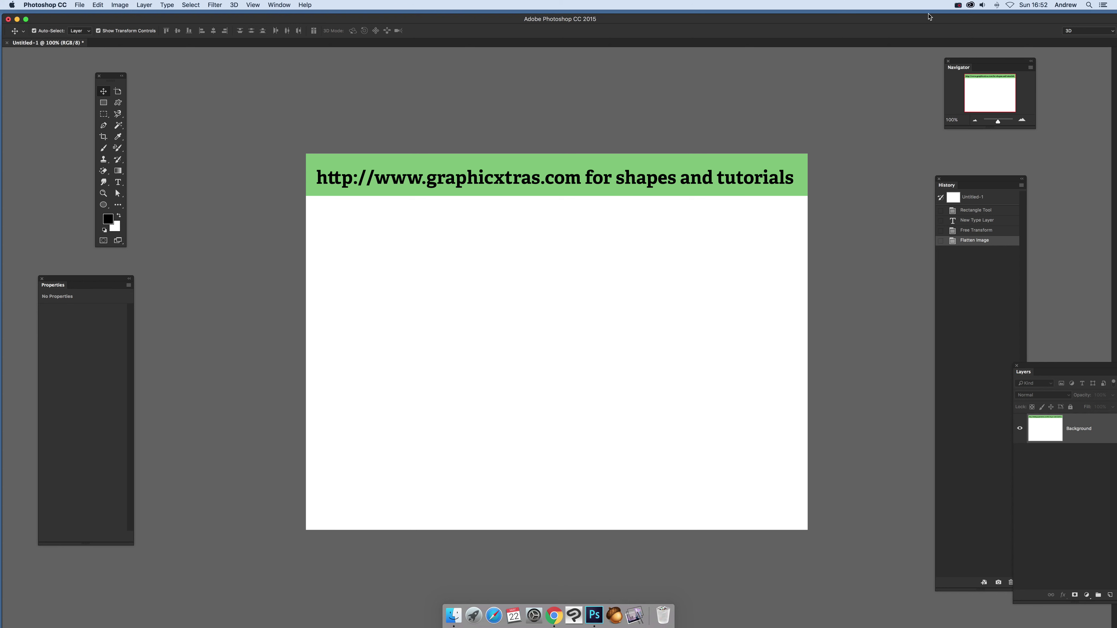
- Select the Custom Shape tool and set its drawing mode to Shape
left_click(119, 103)
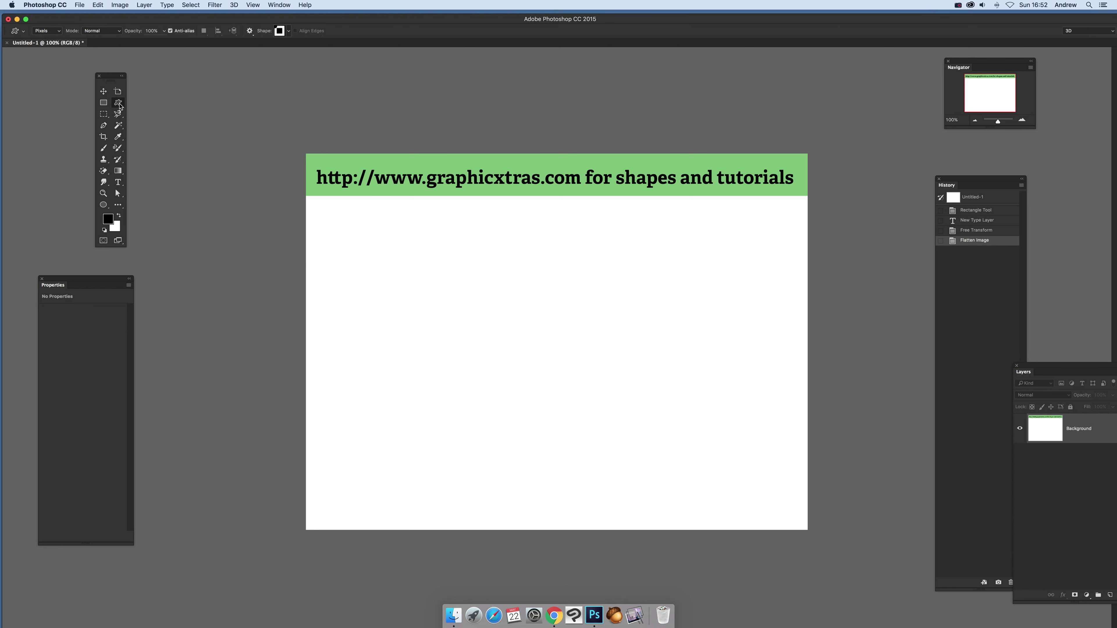
left_click(36, 33)
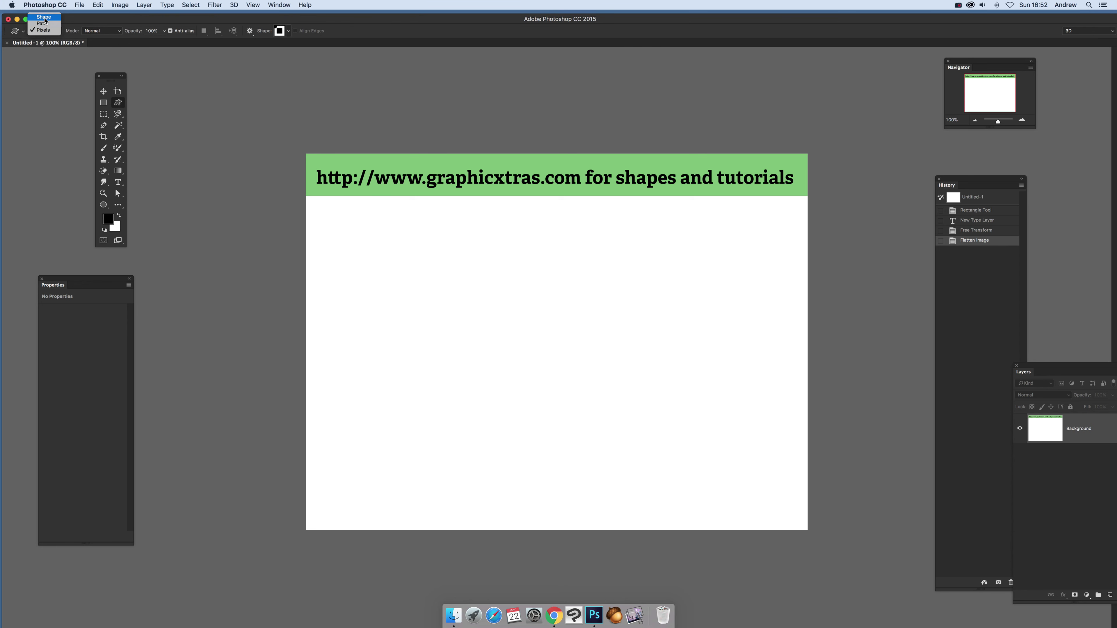
left_click(44, 18)
- Pick the nested-square frame preset from the custom shape picker
left_click(346, 32)
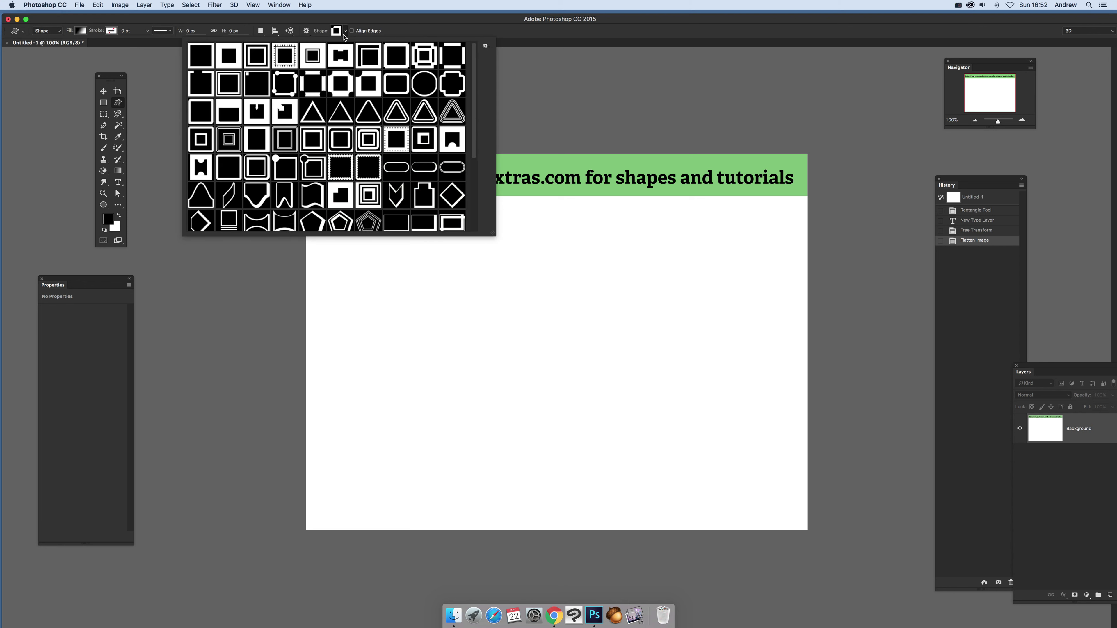
left_click(399, 18)
left_click(346, 30)
left_click(305, 60)
left_click(426, 29)
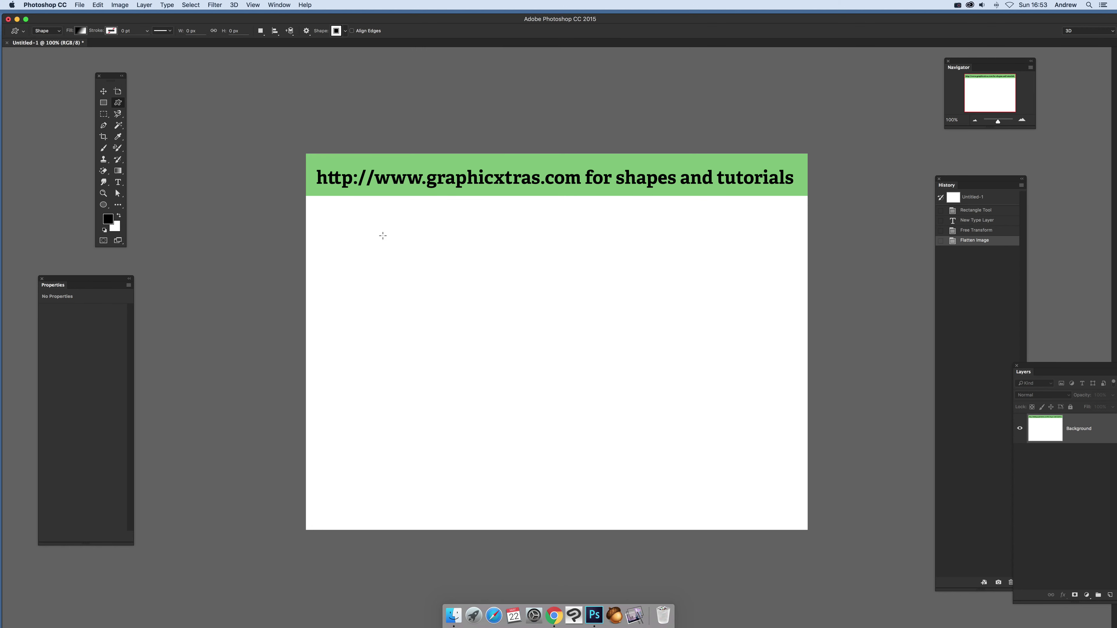
- Draw the nested-square frame across the canvas centre with a yellow-violet-orange-blue gradient fill
left_click_drag(383, 236, 723, 506)
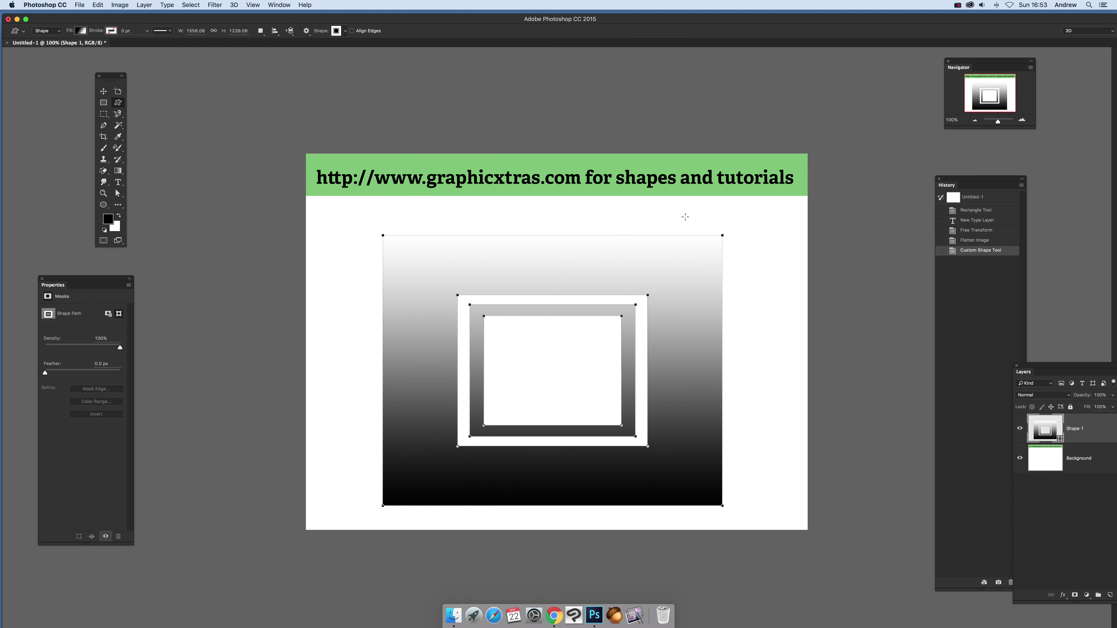
left_click(80, 30)
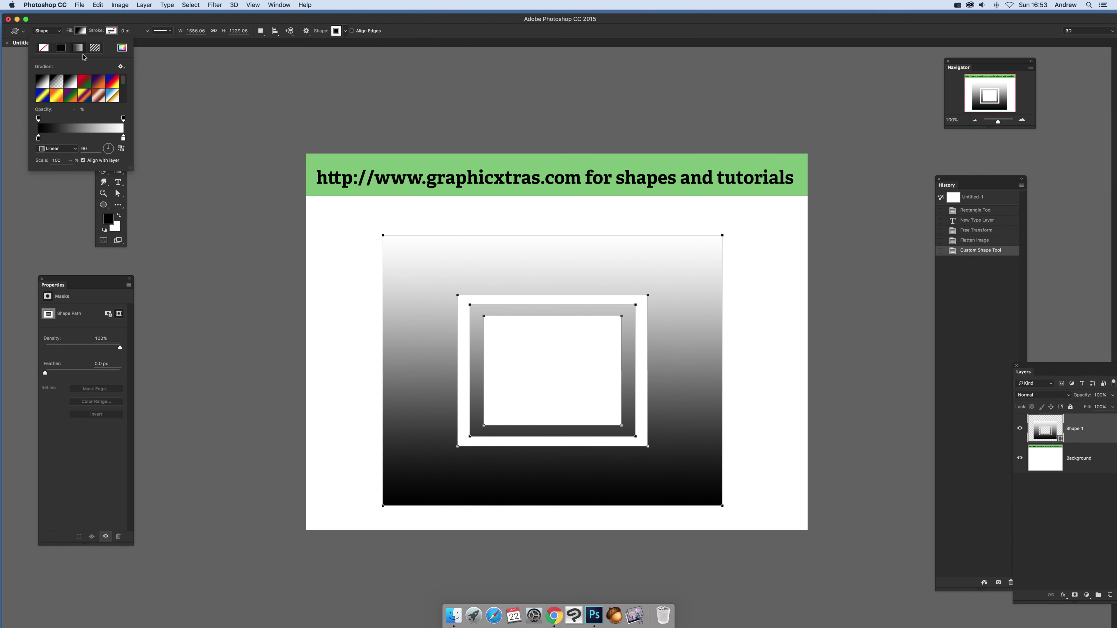
left_click(61, 49)
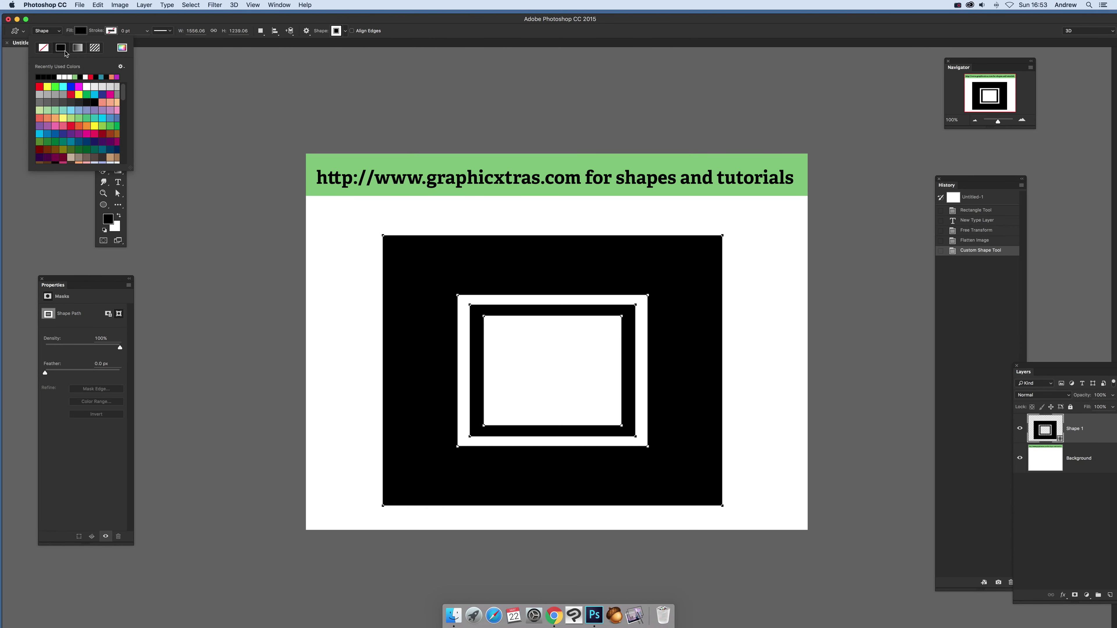
left_click(78, 48)
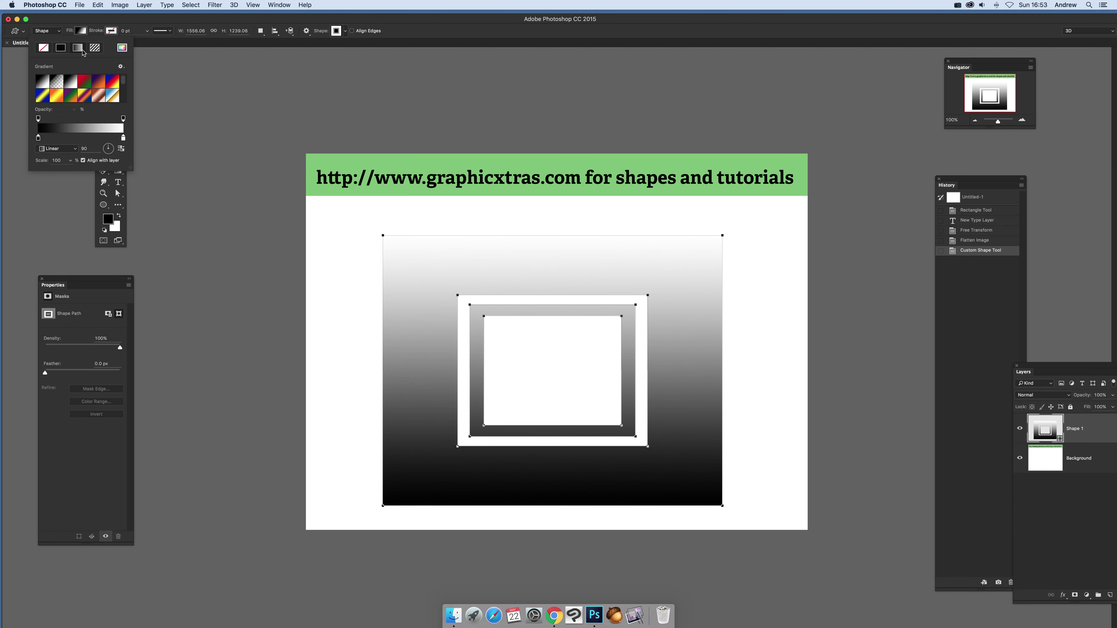
left_click(46, 96)
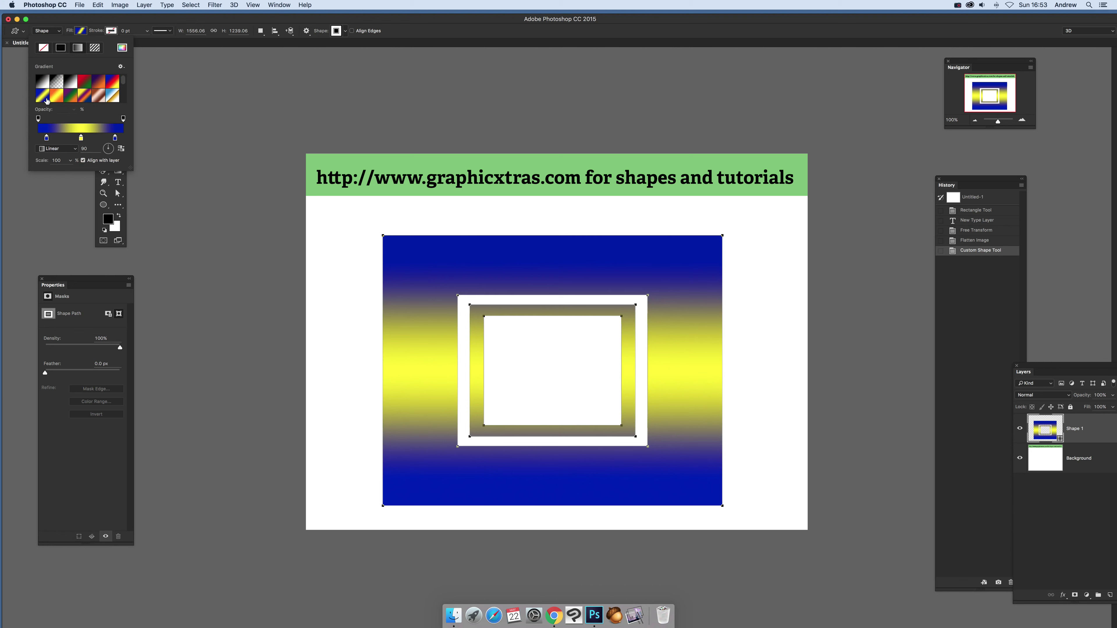
left_click(80, 95)
left_click(83, 95)
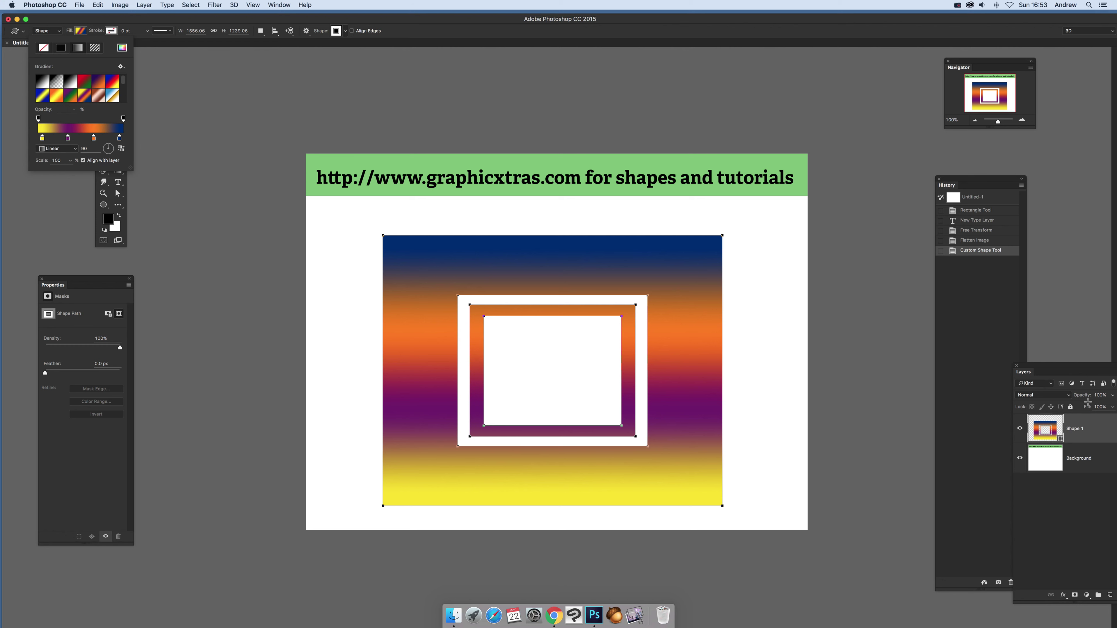
- Close the fill options, move the Layers panel beside the canvas, and select the Move tool
left_click(1035, 366)
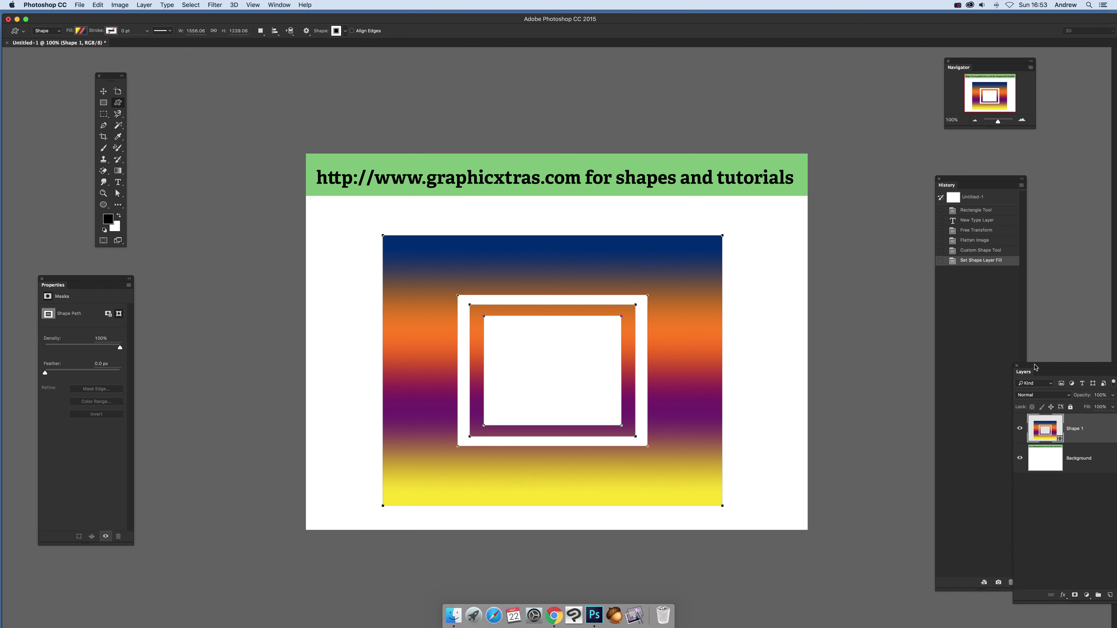
left_click_drag(1039, 366, 847, 286)
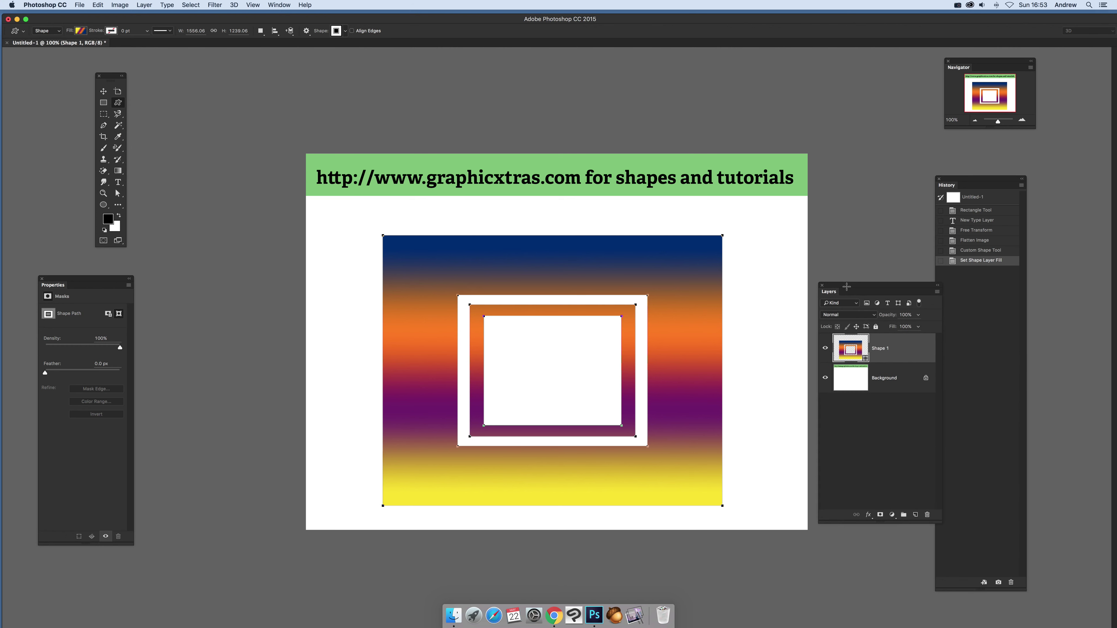
left_click(103, 91)
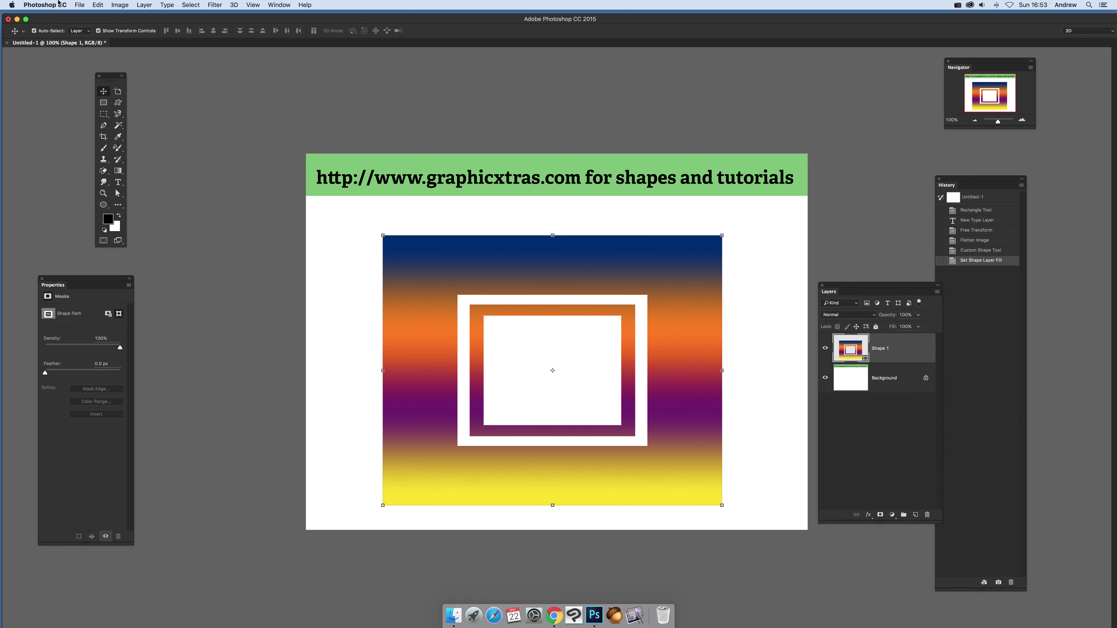
- Add a Reveal All layer mask to Shape 1
left_click(144, 5)
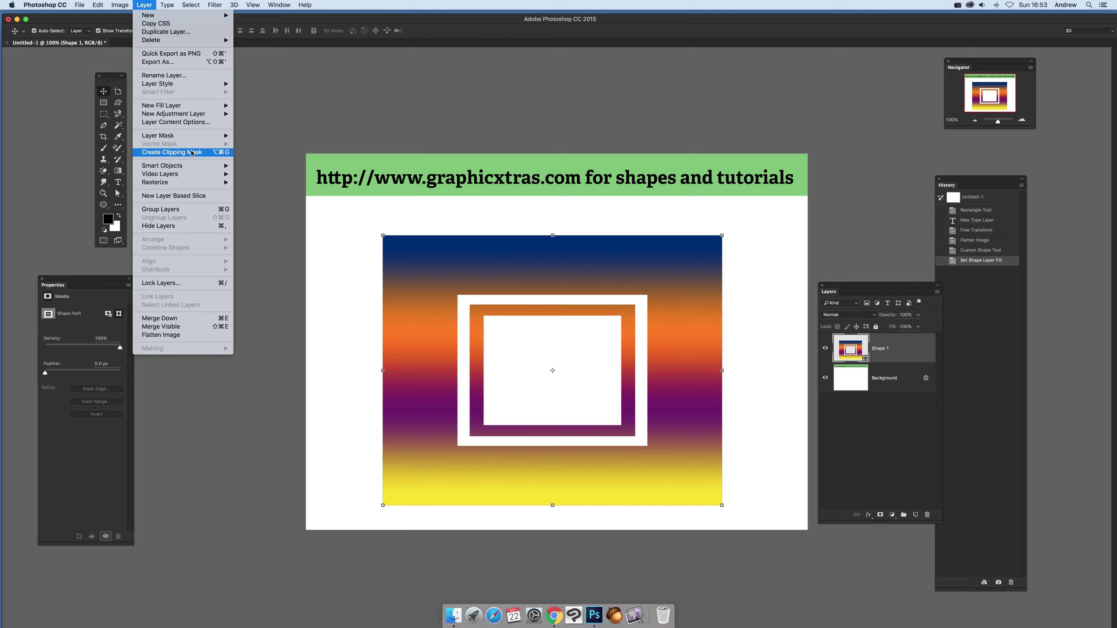
mouse_move(159, 140)
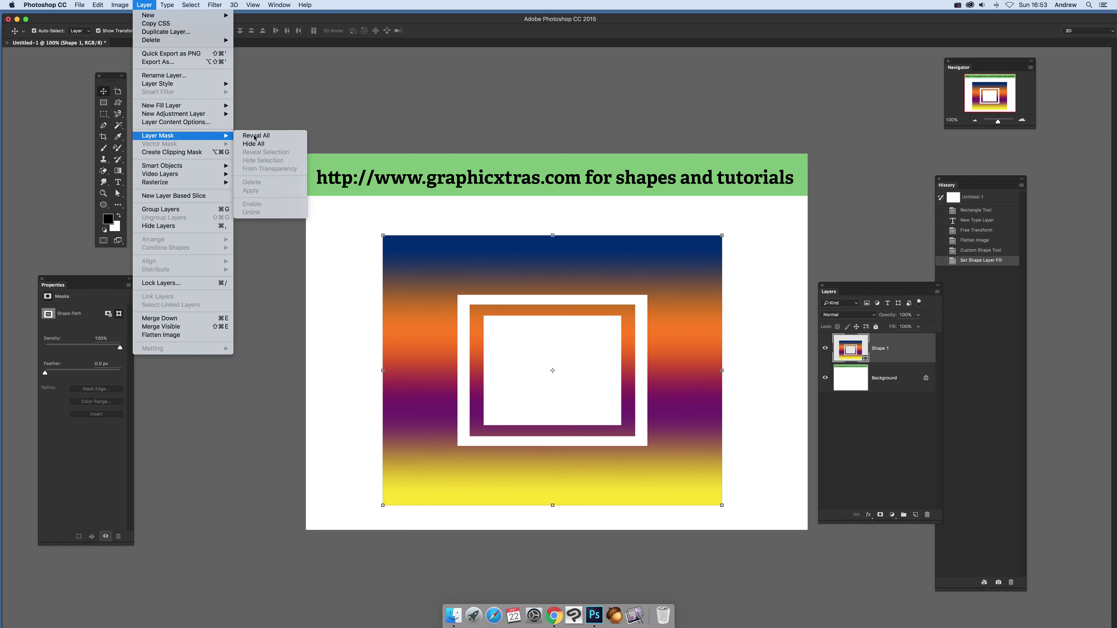
left_click(269, 140)
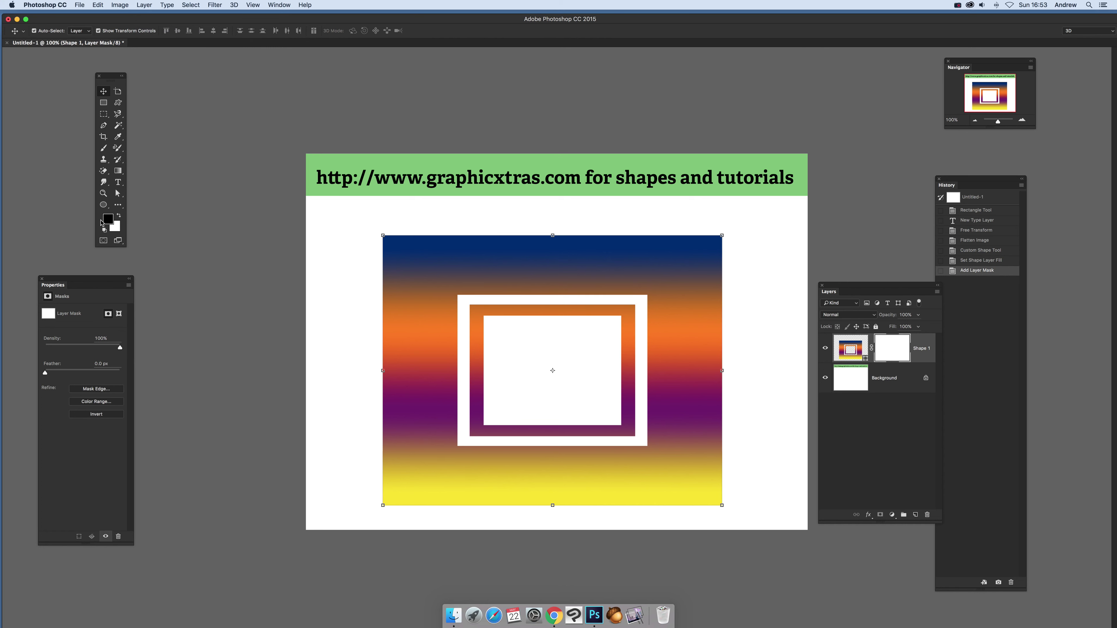
- Select the Ellipse tool in Pixels mode
left_click(104, 205)
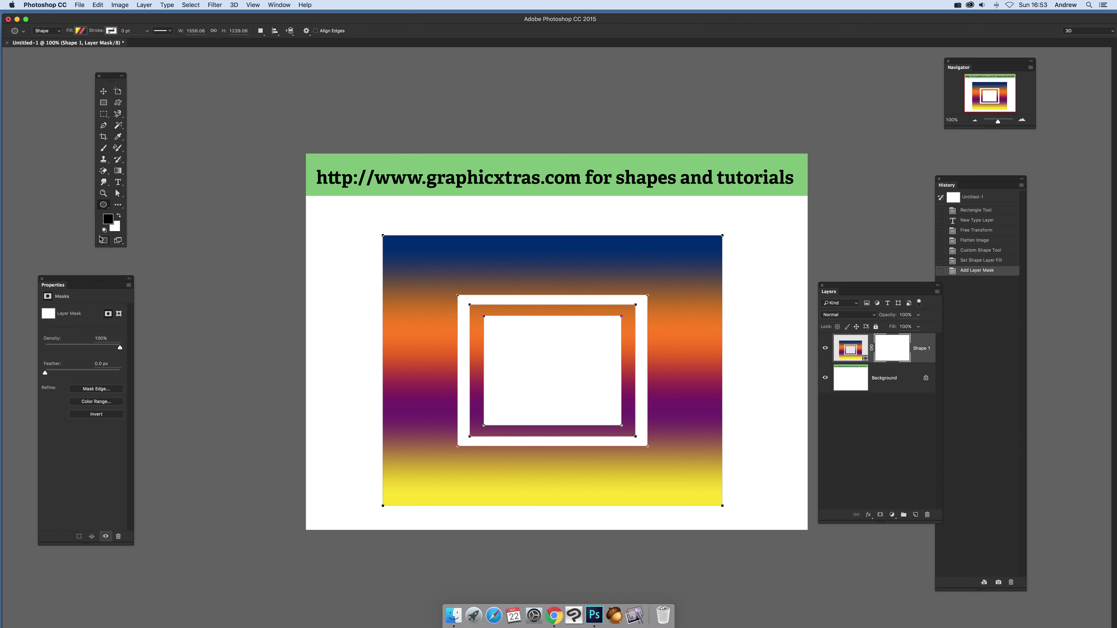
left_click(45, 31)
left_click(46, 44)
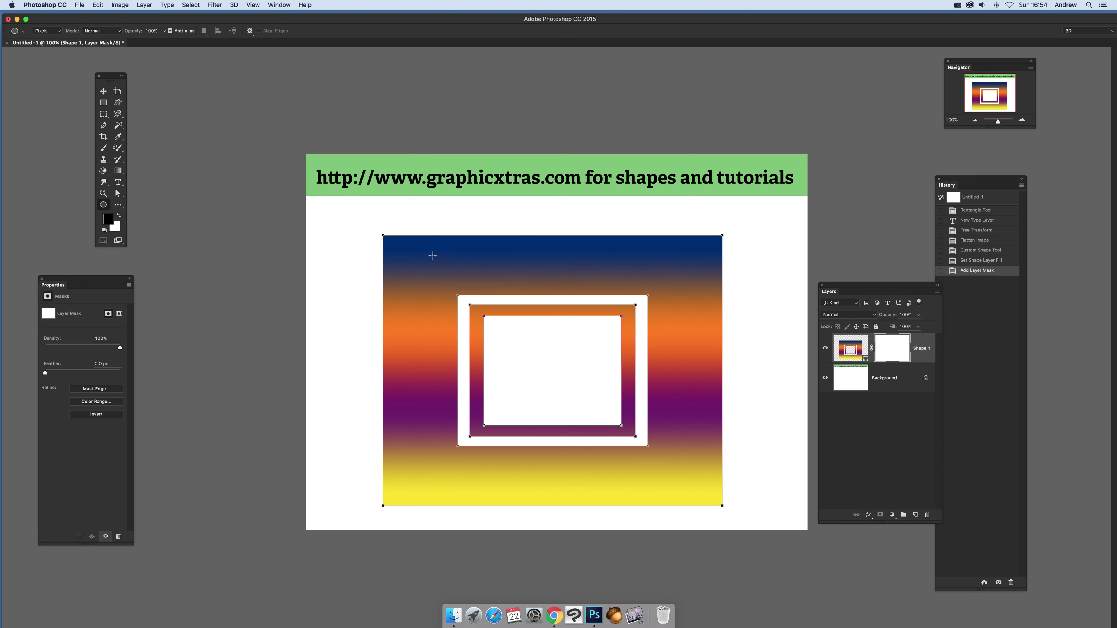
- Draw black circles on the mask to cut holes along the frame's left edge
left_click_drag(432, 255, 458, 281)
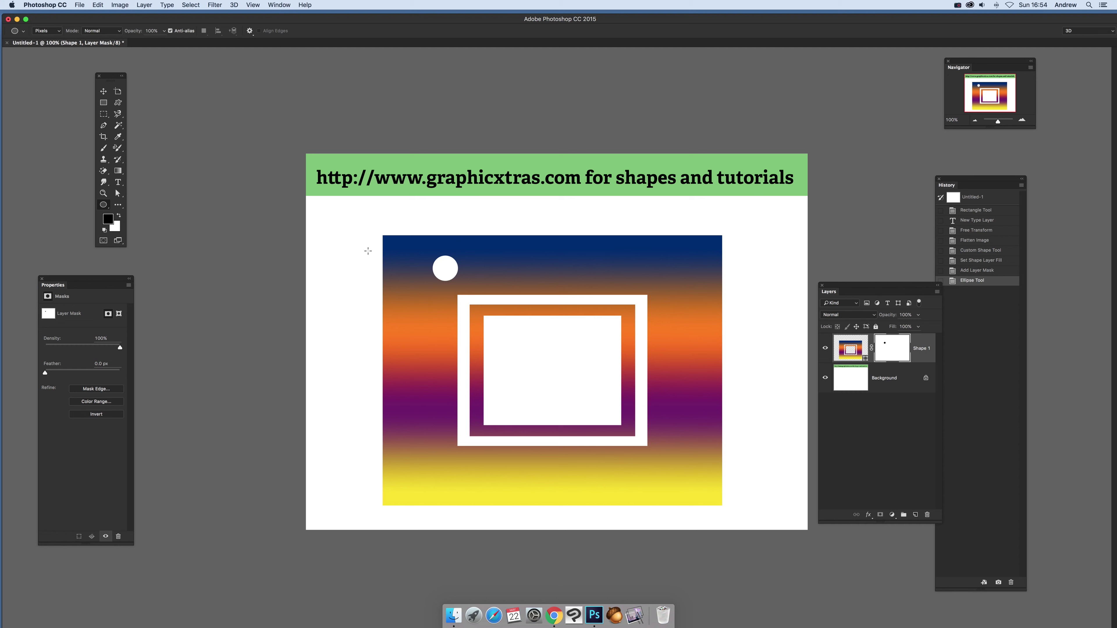
mouse_move(368, 251)
left_mouse_down()
mouse_move(413, 295)
mouse_move(404, 353)
mouse_move(378, 368)
mouse_move(427, 416)
left_mouse_up()
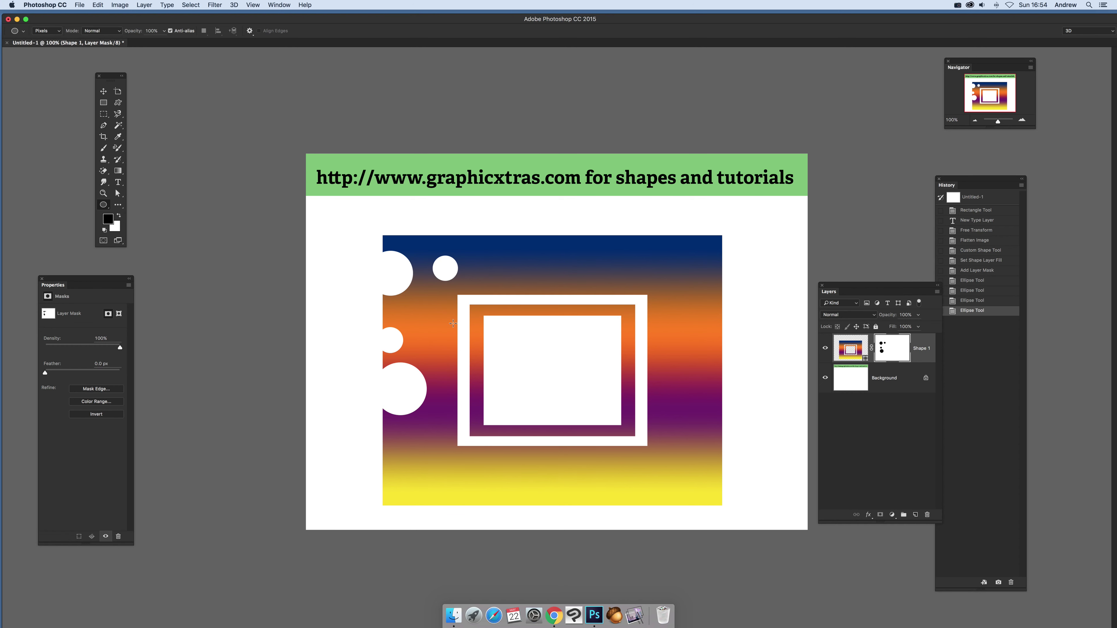
left_click_drag(428, 333, 440, 358)
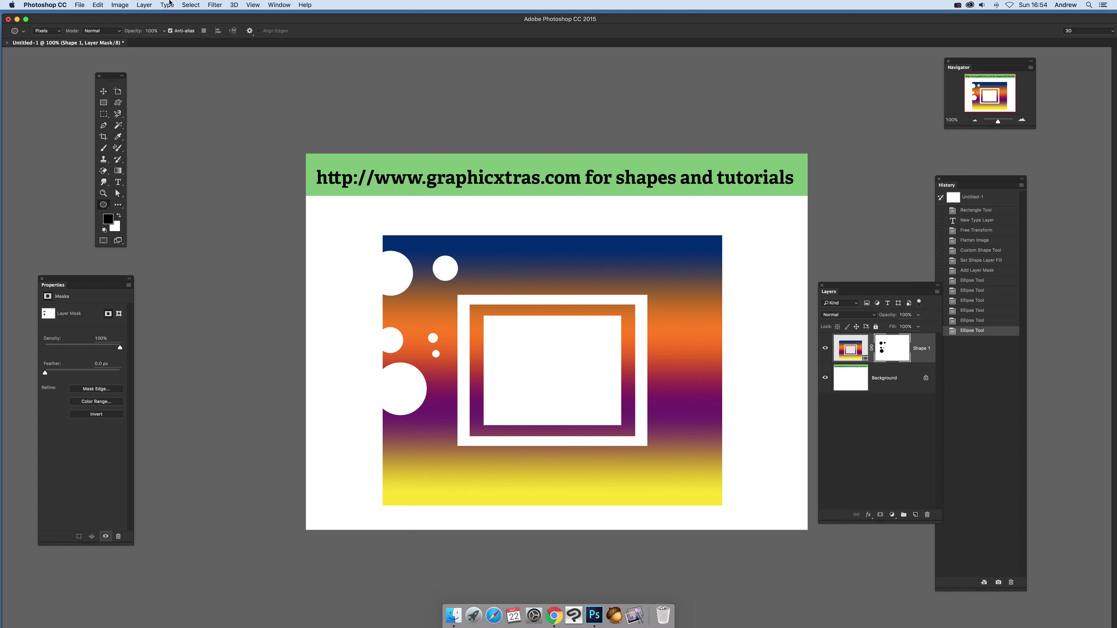
- Give Shape 1 a Drop Shadow pulled closer to the frame, then reselect its mask
left_click(854, 360)
left_click(144, 5)
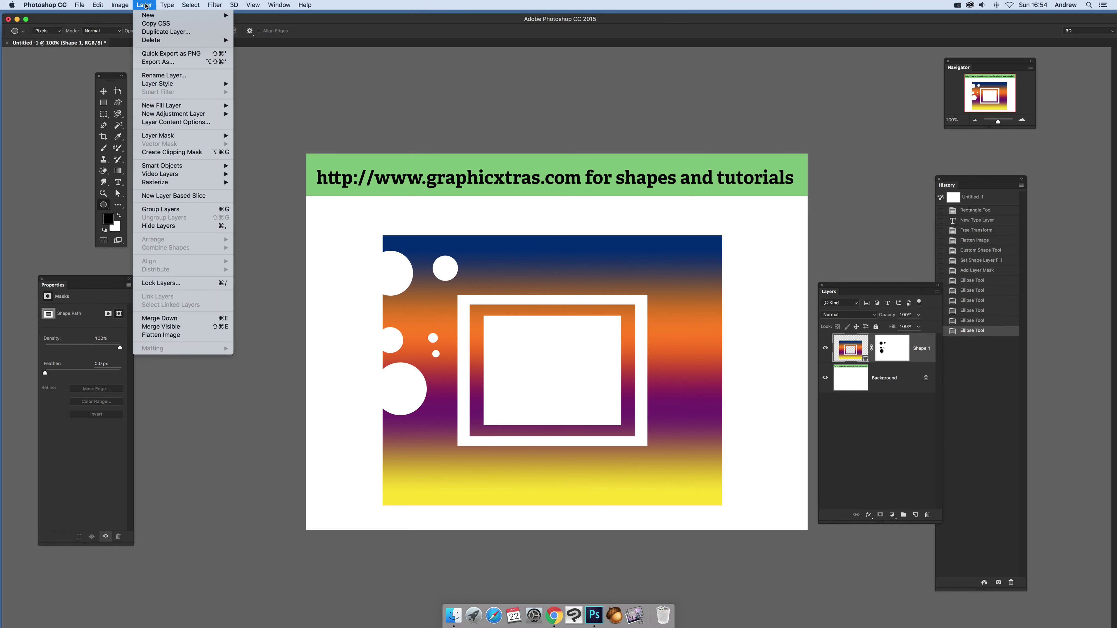
mouse_move(202, 84)
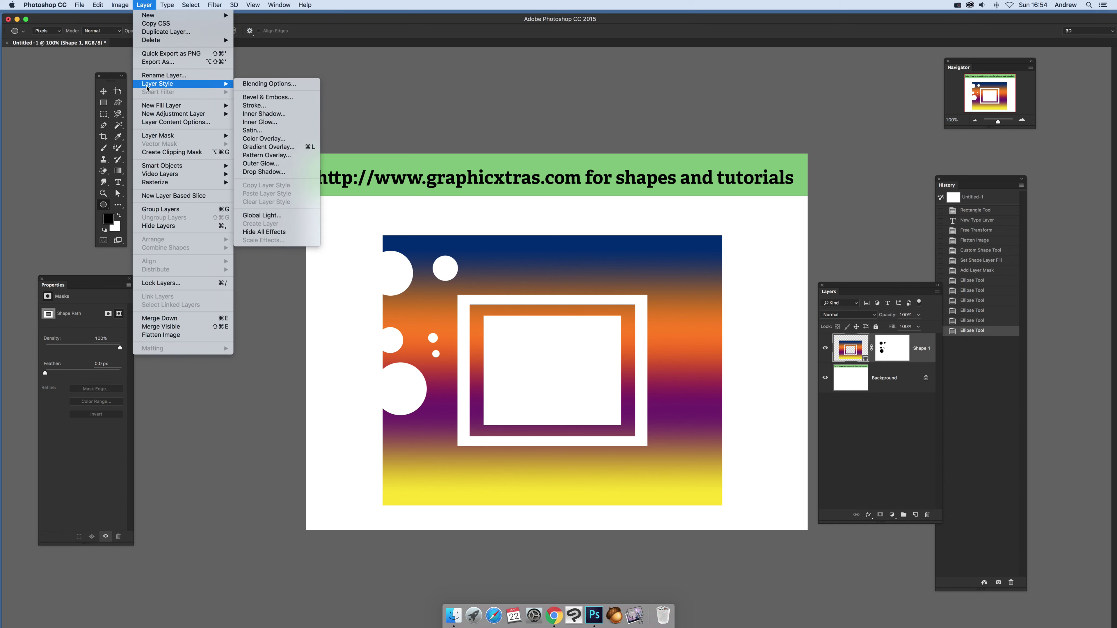
left_click(275, 175)
left_click_drag(498, 324, 500, 320)
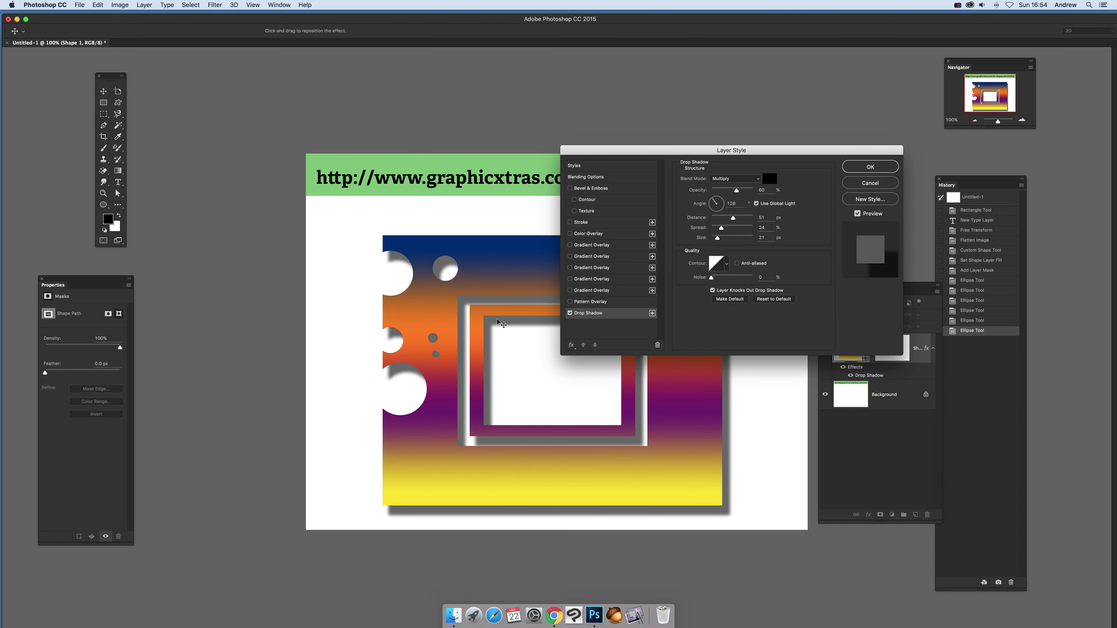
left_click(875, 168)
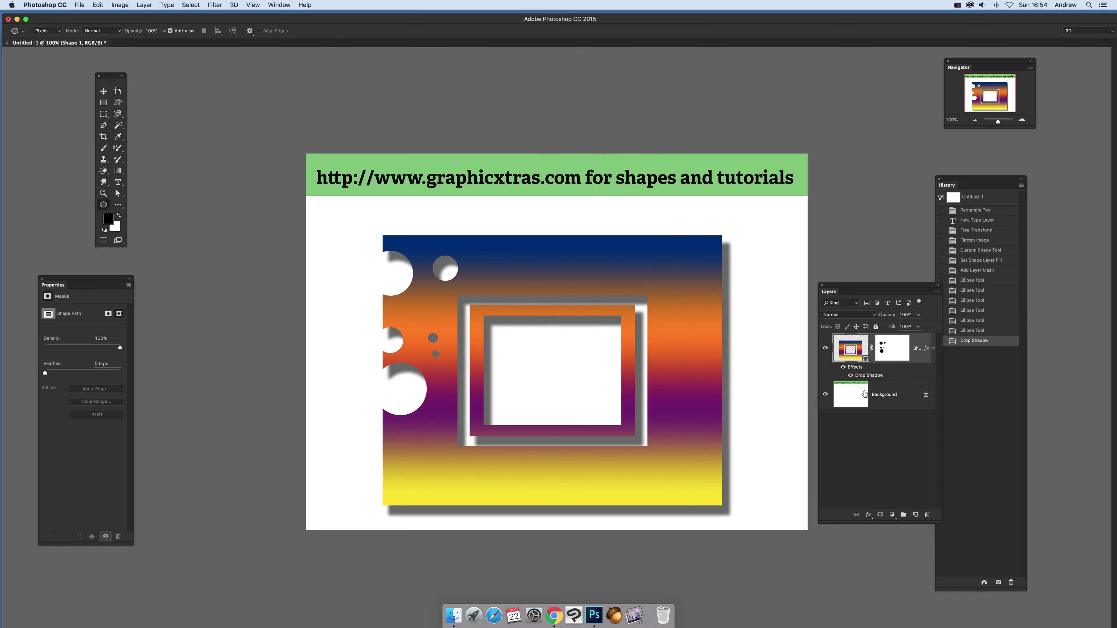
left_click(895, 350)
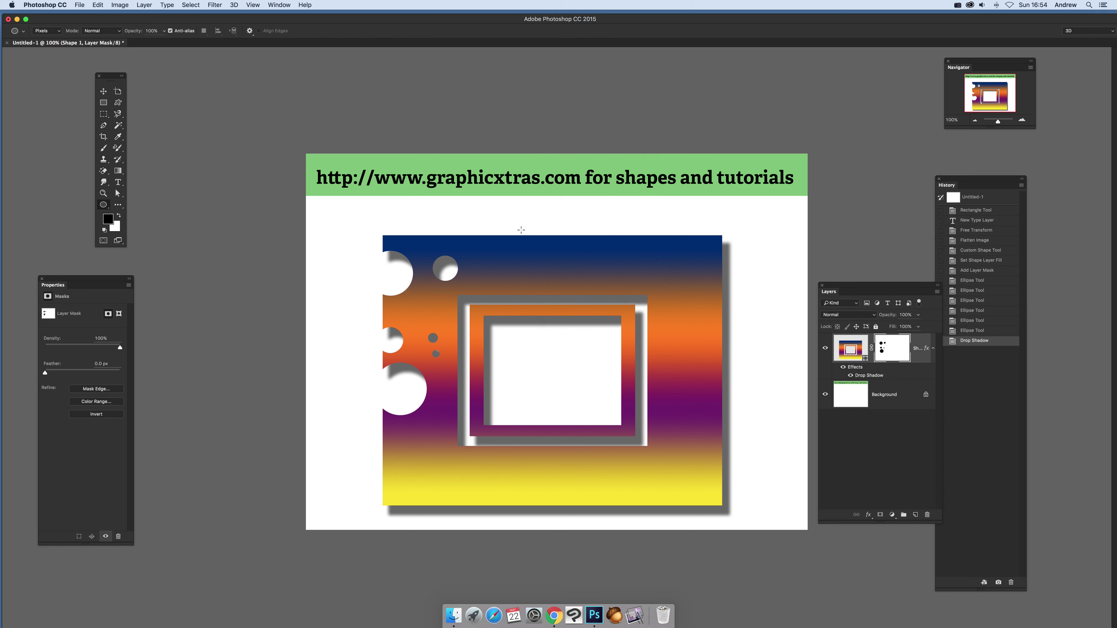
- Cut circular holes of varied sizes across the frame's top and down its right side
left_click_drag(521, 230, 572, 281)
left_click_drag(597, 258, 631, 286)
left_click_drag(668, 226, 727, 338)
mouse_move(684, 355)
left_mouse_down()
mouse_move(693, 365)
mouse_move(679, 347)
left_mouse_up()
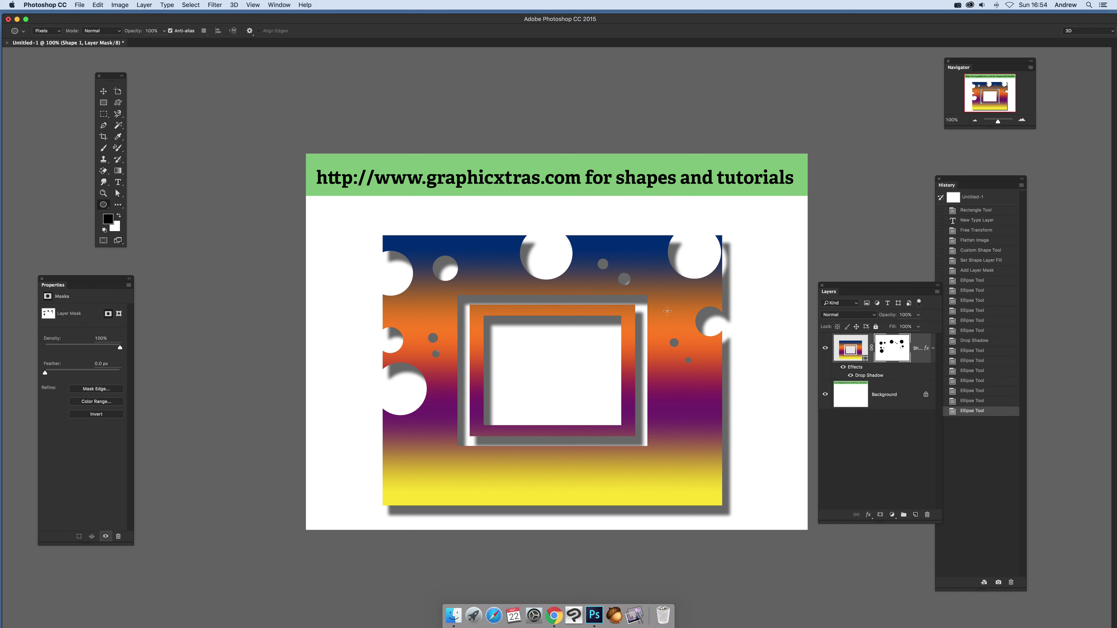
left_click_drag(665, 309, 691, 338)
left_click_drag(651, 370, 694, 433)
left_click_drag(664, 452, 686, 467)
- Cut circular holes along the bottom edge toward the bottom-left corner
left_click_drag(700, 470, 721, 490)
left_click_drag(592, 449, 638, 487)
left_click_drag(640, 479, 657, 497)
left_click_drag(564, 468, 544, 483)
left_click_drag(464, 476, 506, 462)
left_click_drag(416, 450, 434, 468)
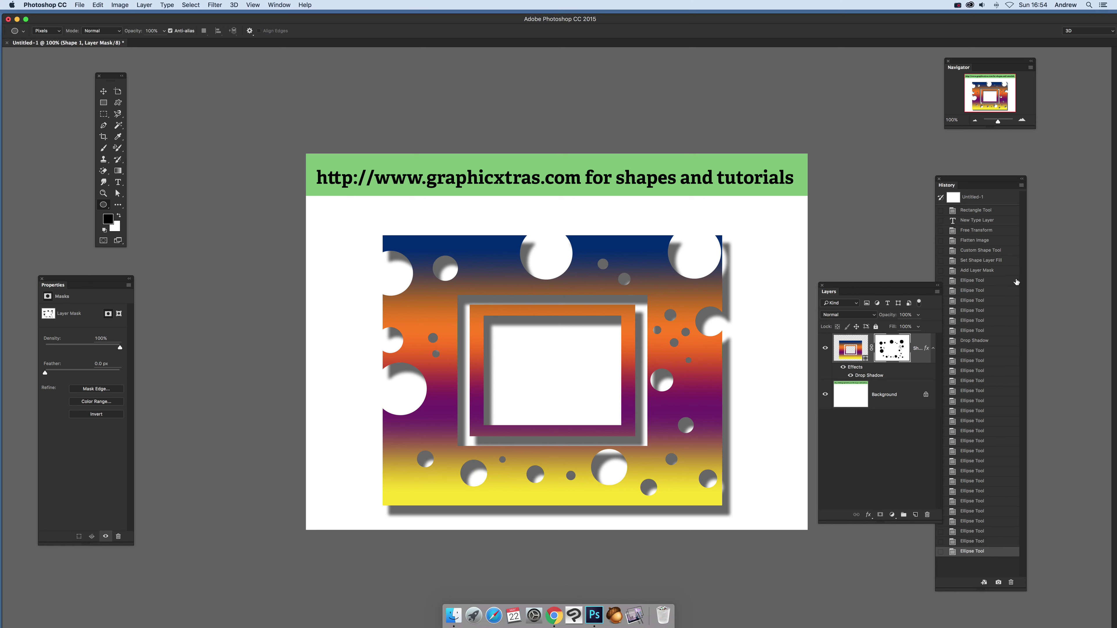
- Add small holes on the left side and in the upper band
left_click_drag(431, 409, 455, 433)
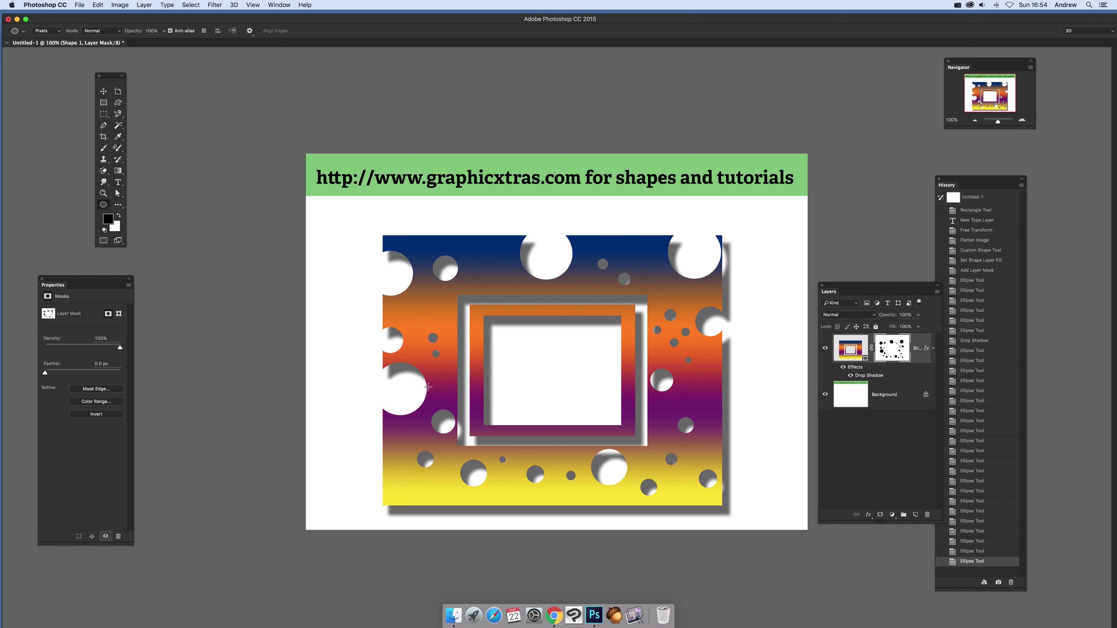
left_click_drag(432, 386, 444, 397)
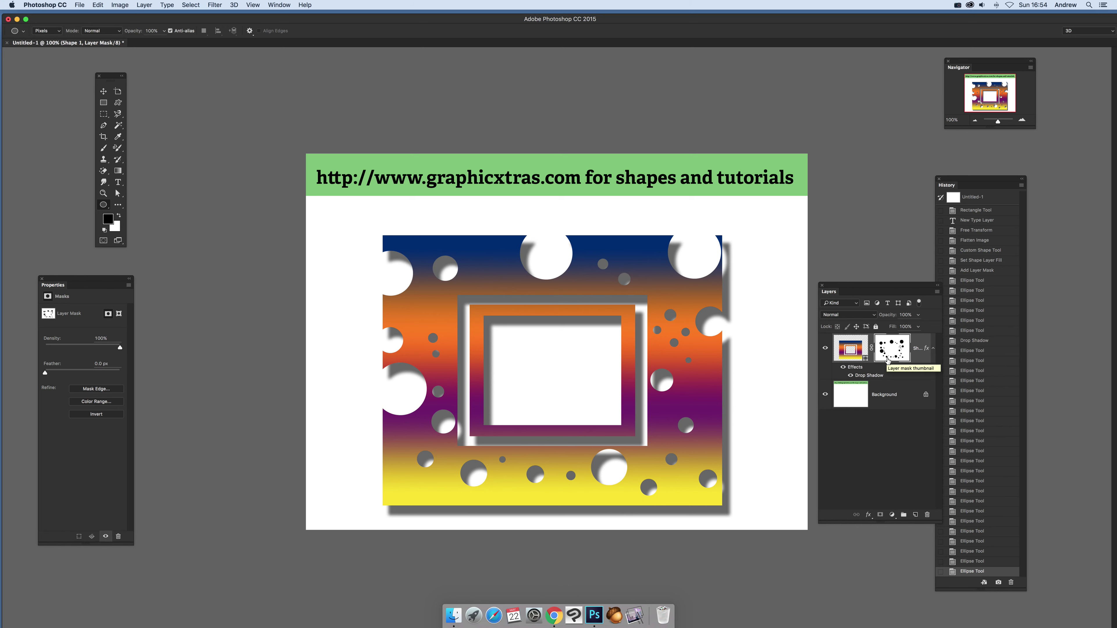
mouse_move(415, 305)
left_mouse_down()
mouse_move(427, 317)
mouse_move(485, 291)
mouse_move(493, 298)
left_mouse_up()
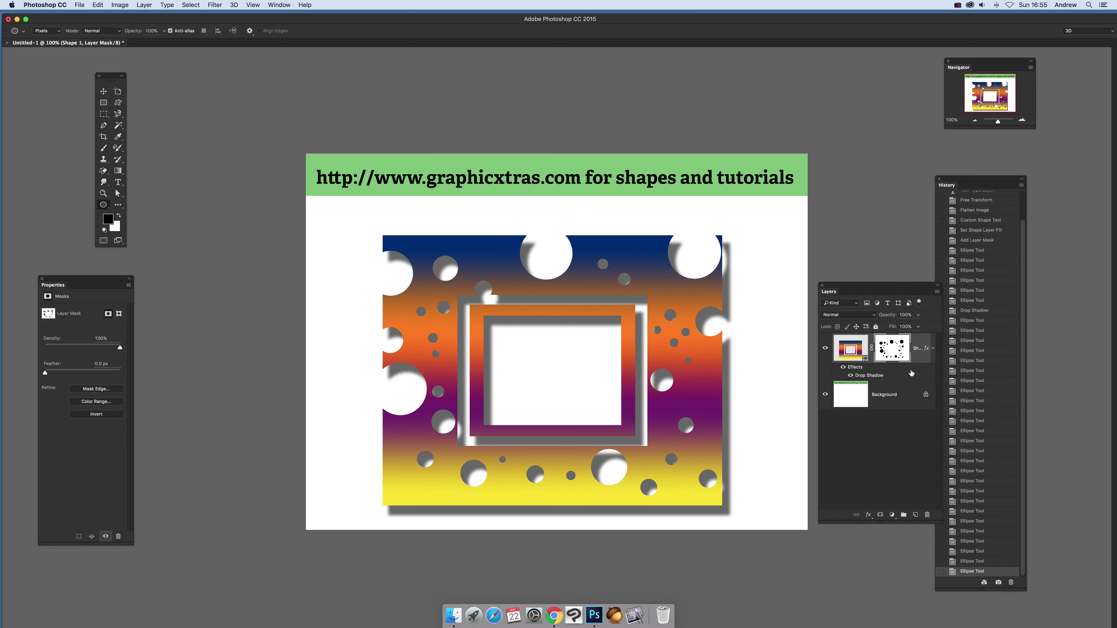
left_click_drag(570, 282, 582, 294)
left_click_drag(499, 260, 509, 270)
left_click_drag(511, 286, 518, 293)
left_click_drag(416, 350, 427, 362)
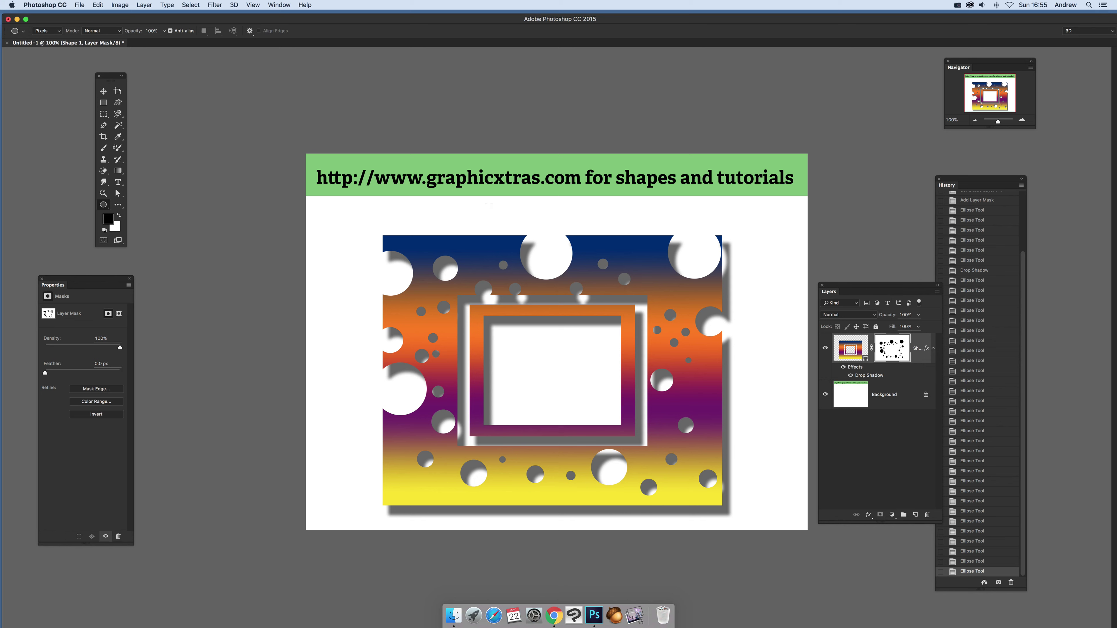
- Place Roxie closeup 3.png as an embedded image covering the canvas
left_click(80, 5)
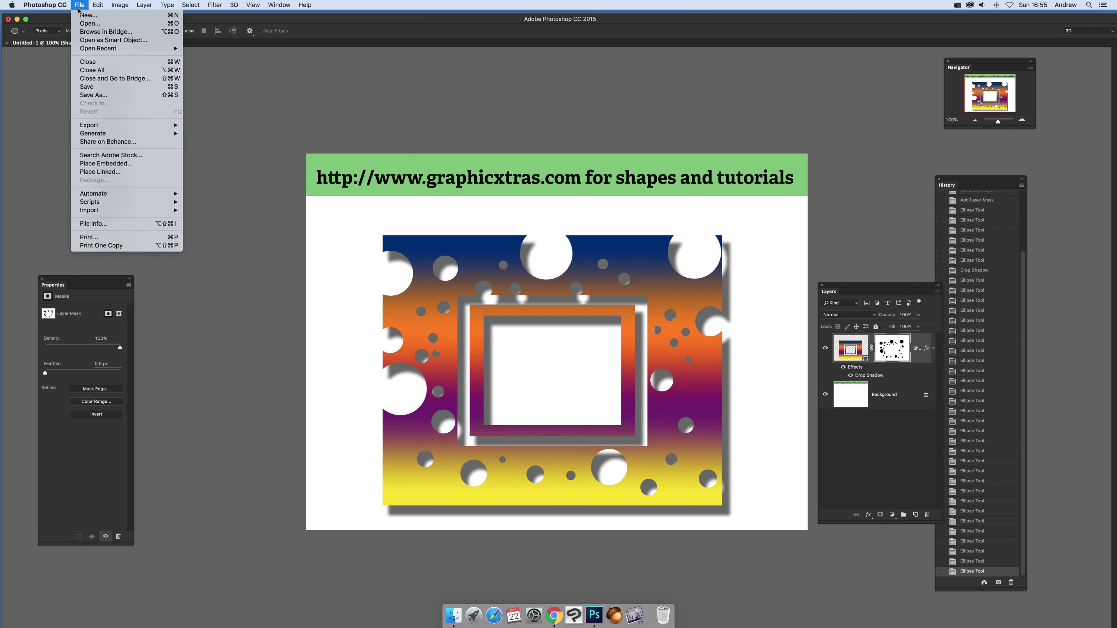
left_click(93, 164)
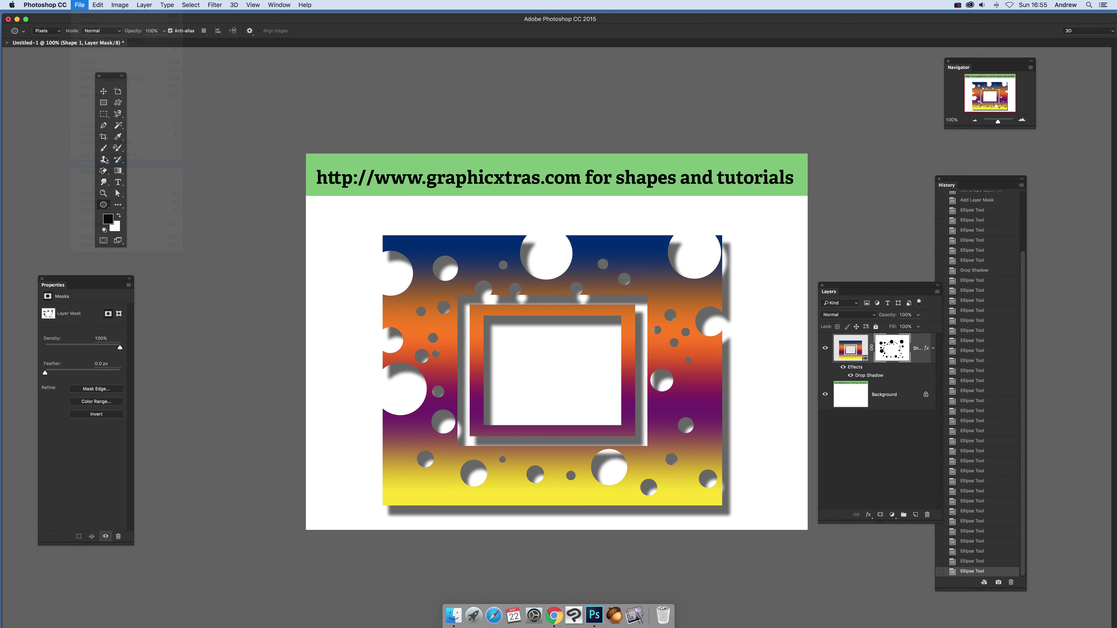
left_click(535, 127)
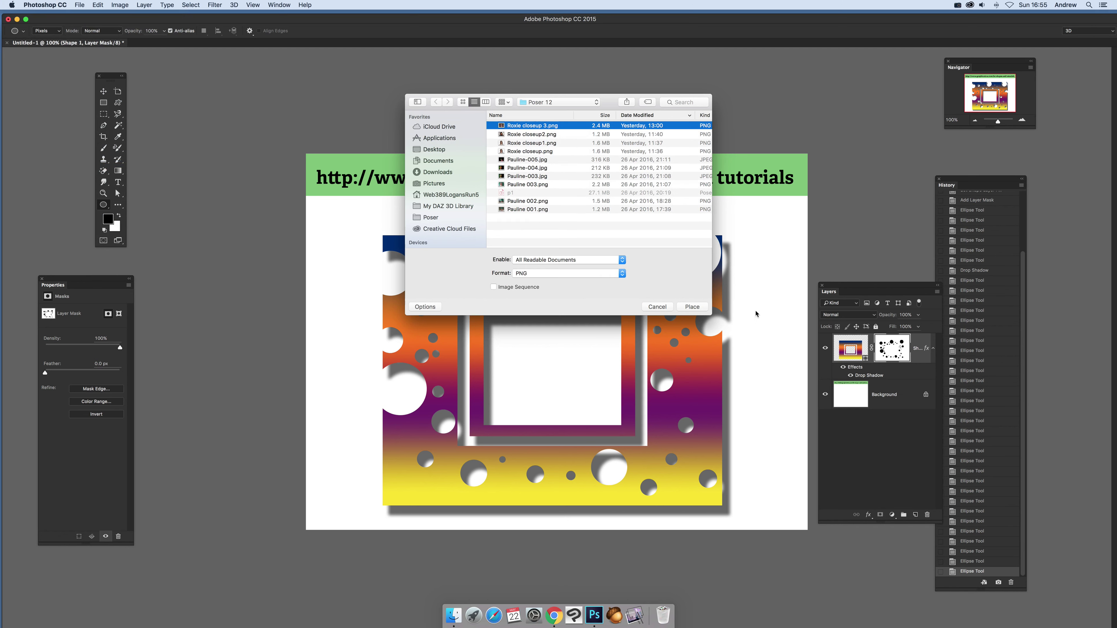
left_click(692, 306)
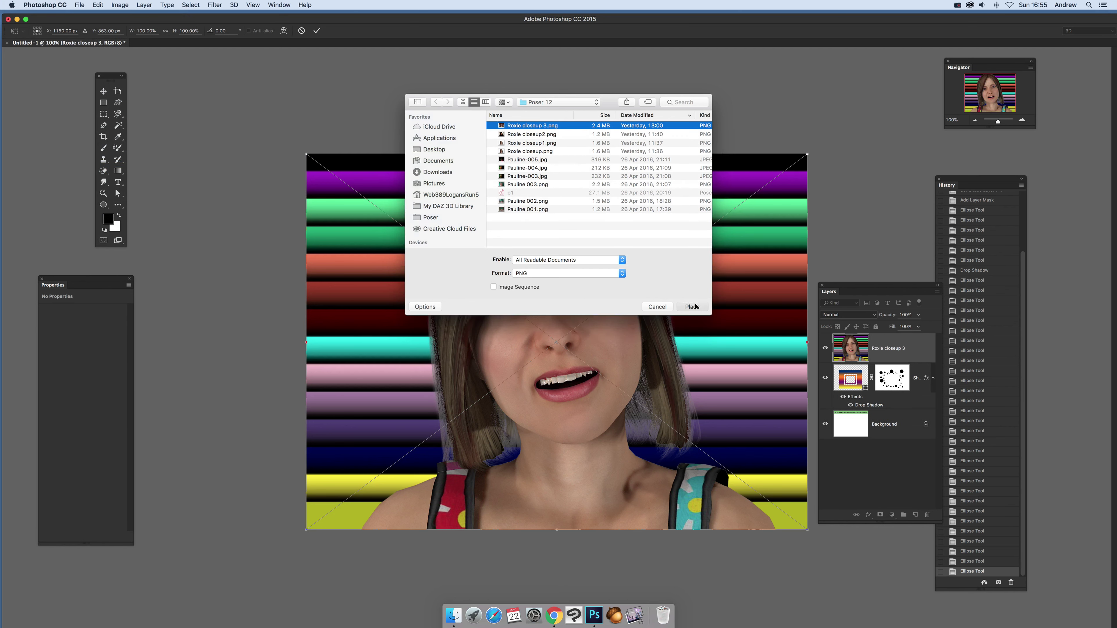
key("Return")
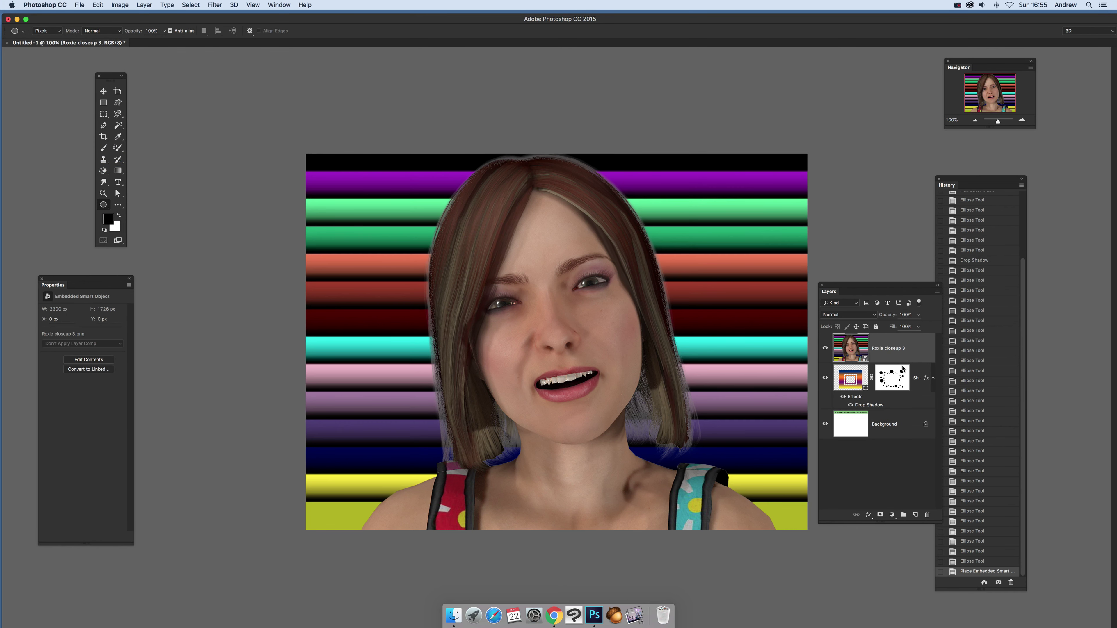
- Stack Shape 1 above the portrait and move the frame up-left over the face
left_click_drag(857, 381, 854, 339)
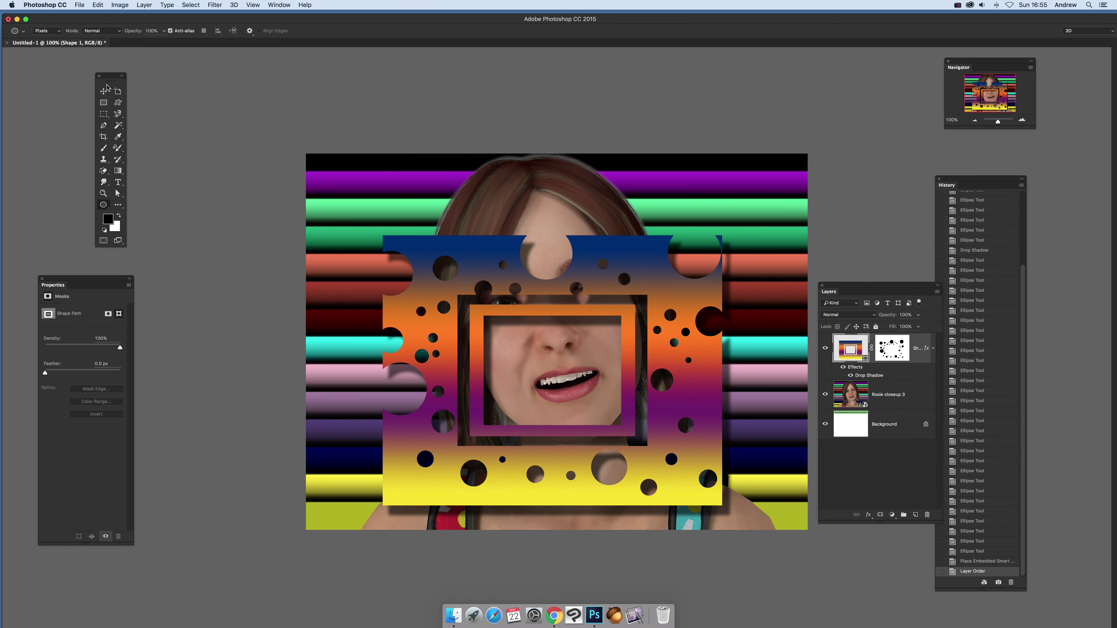
left_click(103, 91)
left_click_drag(498, 266, 441, 245)
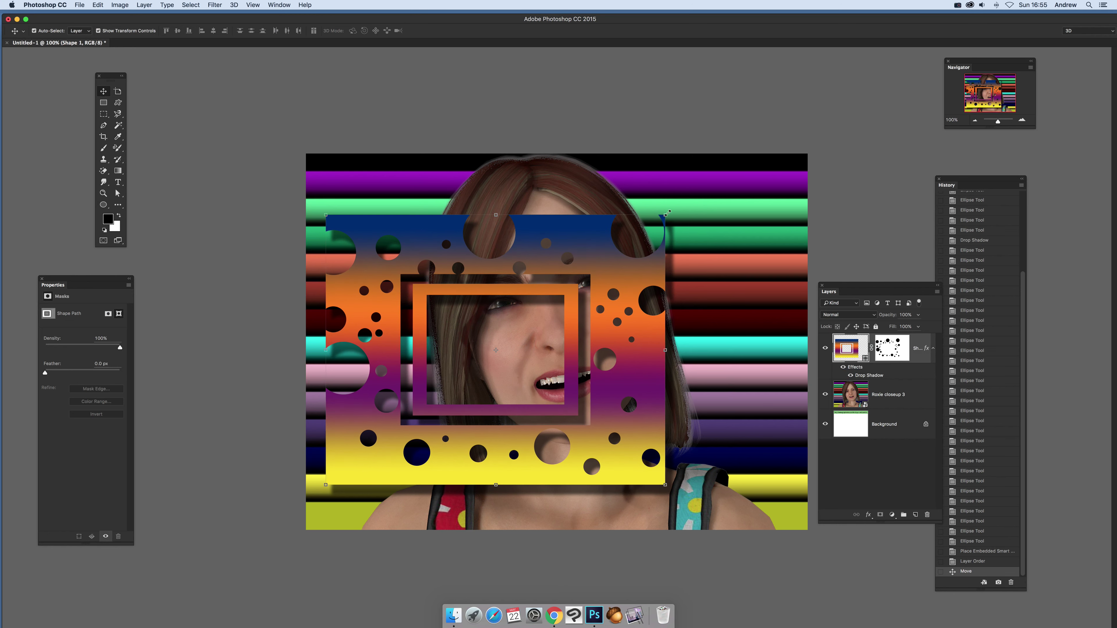
- Rotate the frame 45° into a diamond and commit the transform
left_click_drag(673, 211, 723, 359)
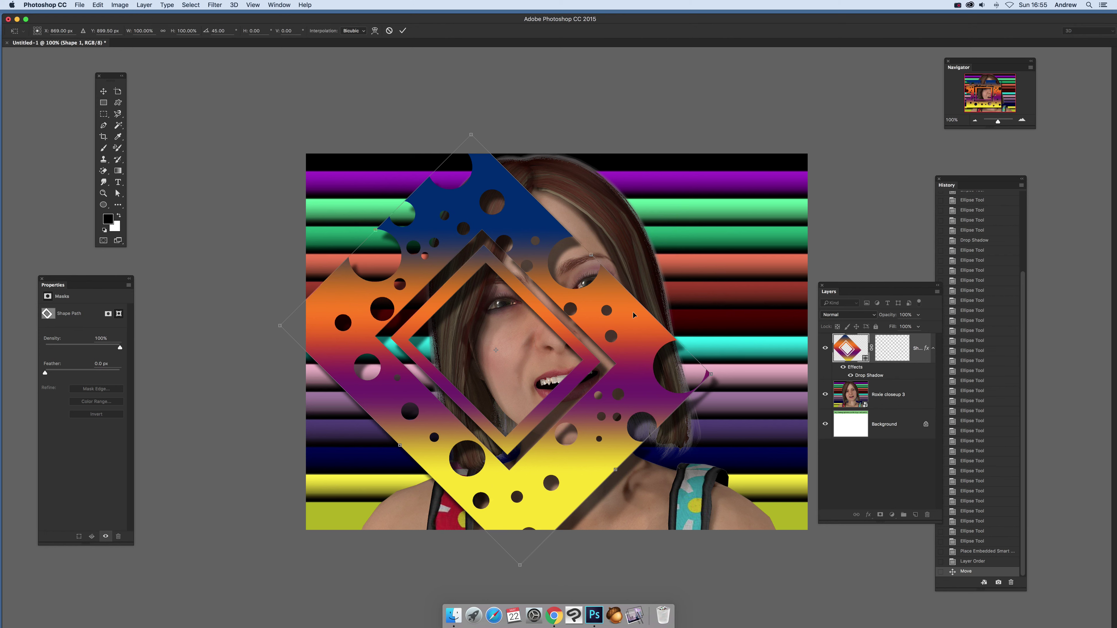
left_click_drag(585, 291, 645, 295)
key("Return")
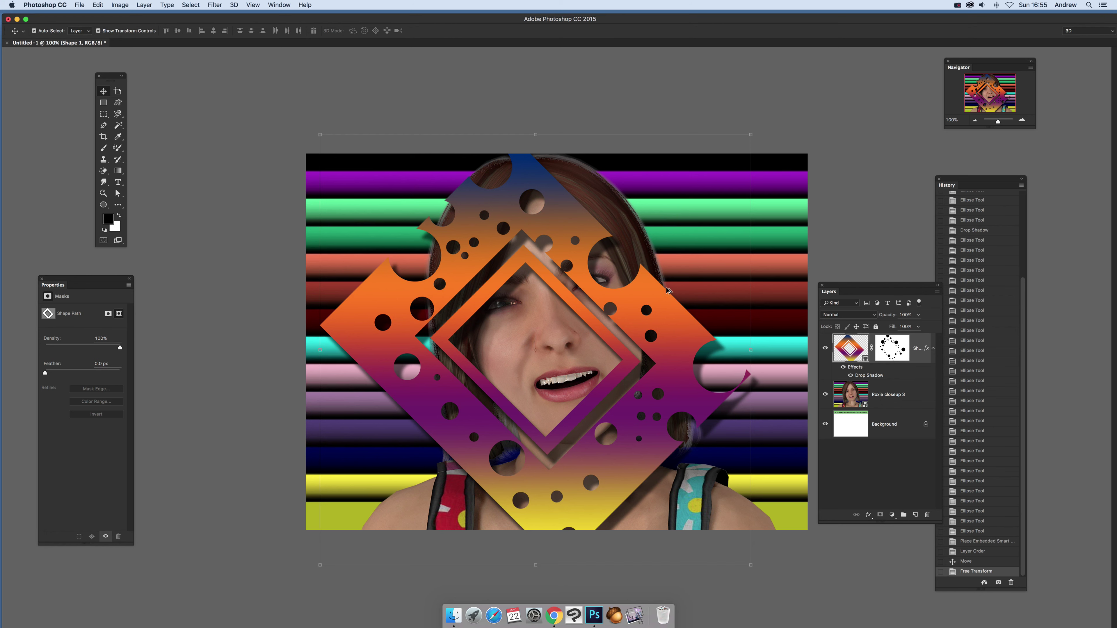
- Alt-drag to duplicate the frame, then rotate the copy about 35° clockwise
left_click_drag(727, 260, 617, 262)
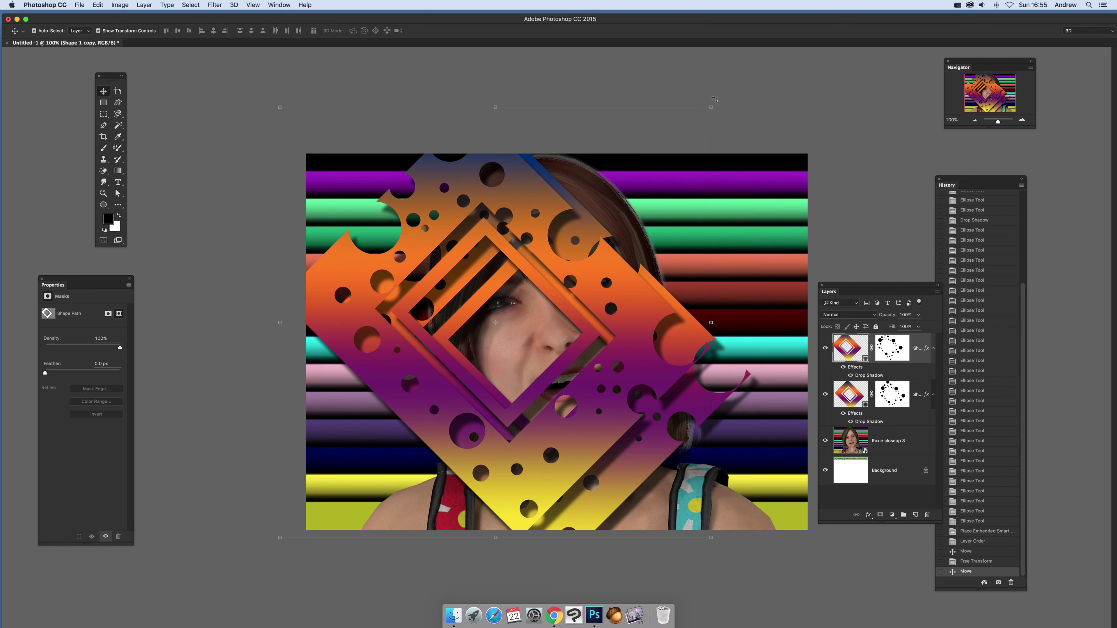
left_click_drag(713, 102, 799, 270)
left_click(403, 31)
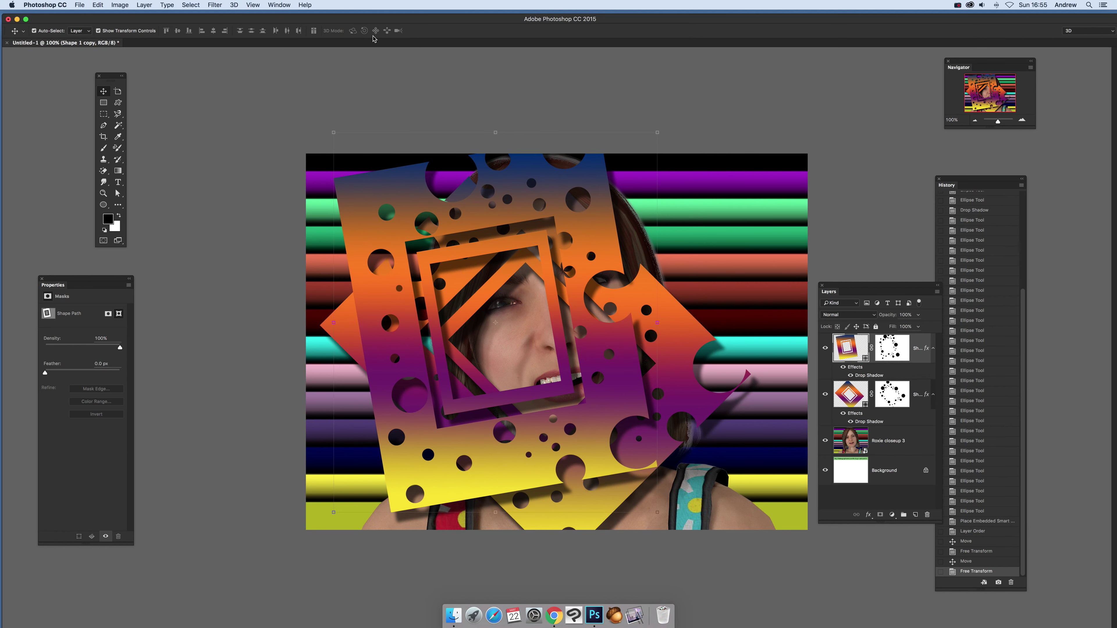